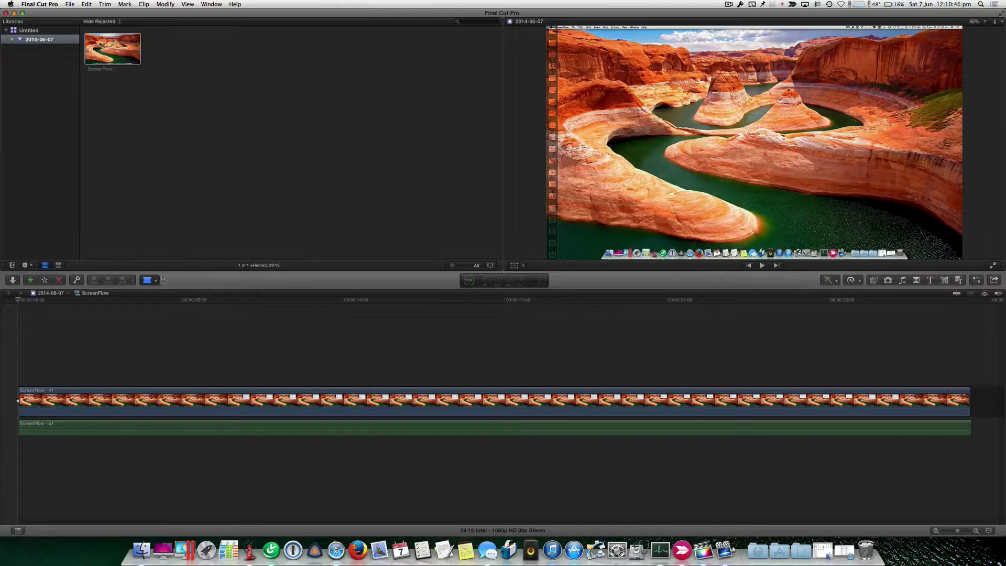
Step: Switch to the Select tool and look through the available actions for the ScreenFlow clip in the browser
left_click(156, 282)
left_click(156, 293)
left_click(100, 47)
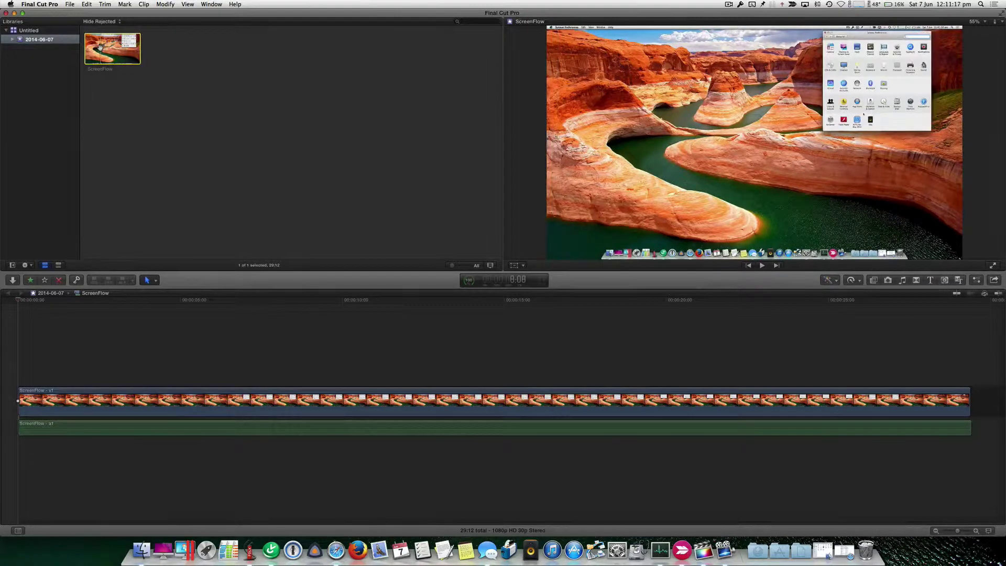
right_click(100, 48)
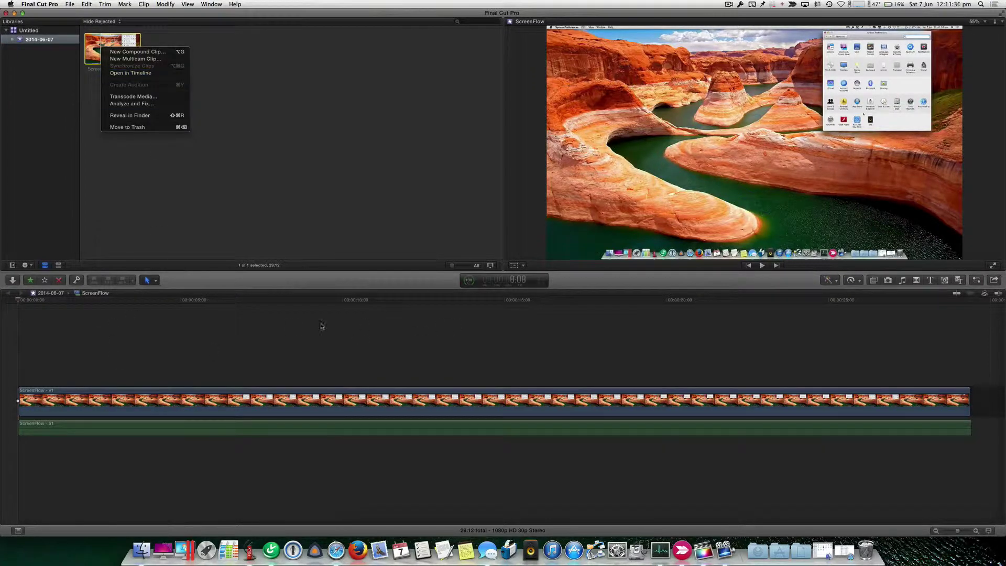
left_click(337, 188)
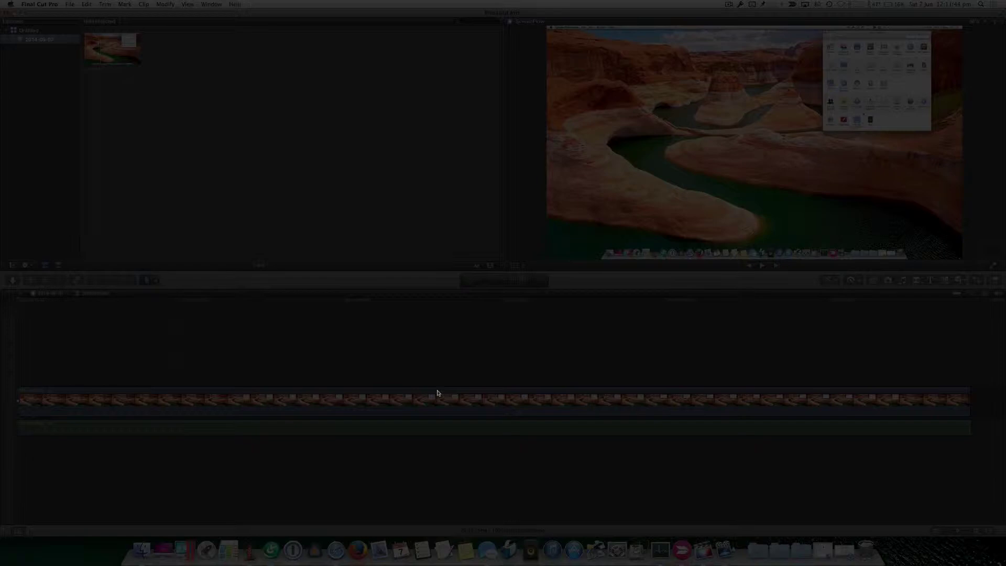
Step: Open the timeline's ScreenFlow video clip in the Precision Editor and go to the edit point at its end
left_click(438, 393)
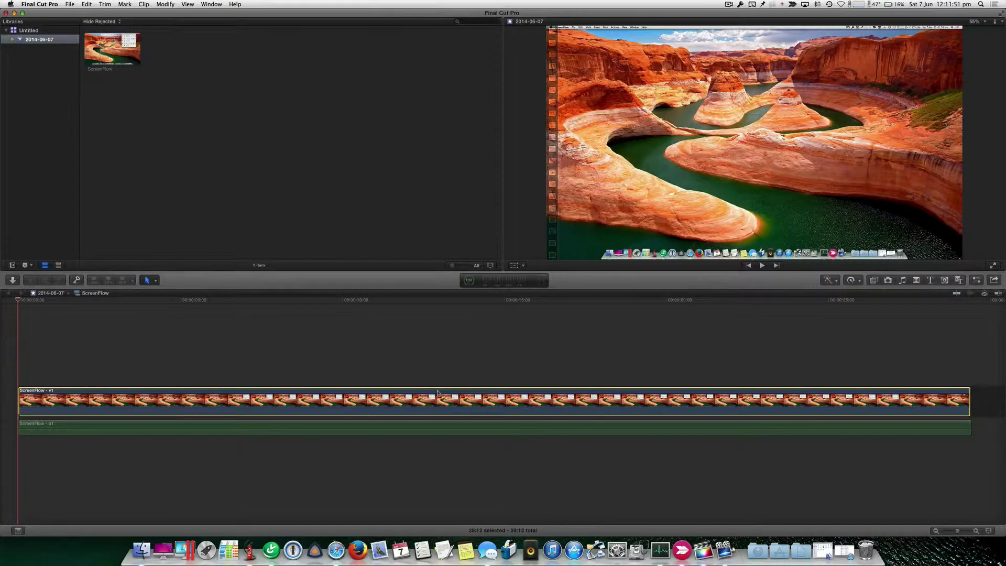
left_click(144, 5)
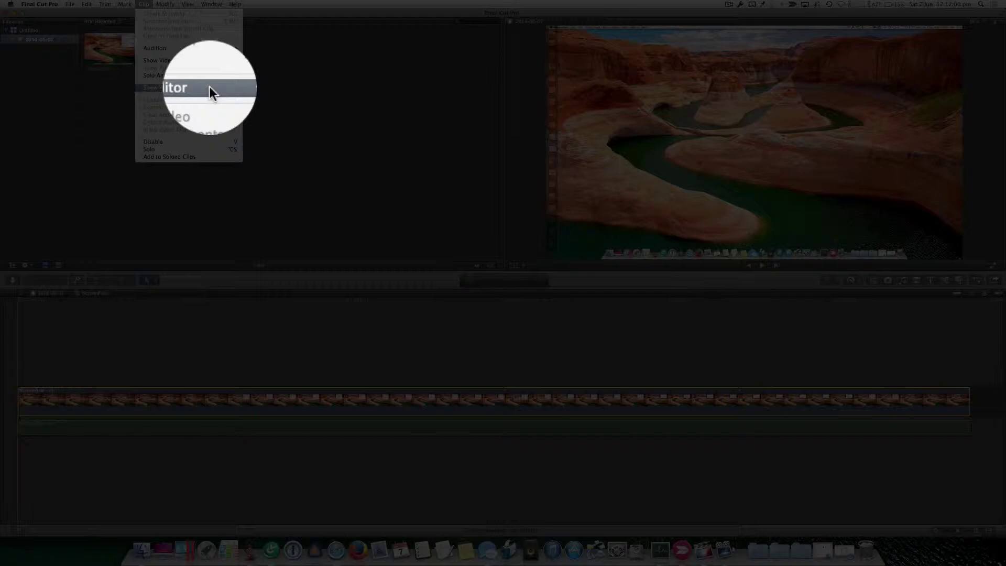
left_click(209, 88)
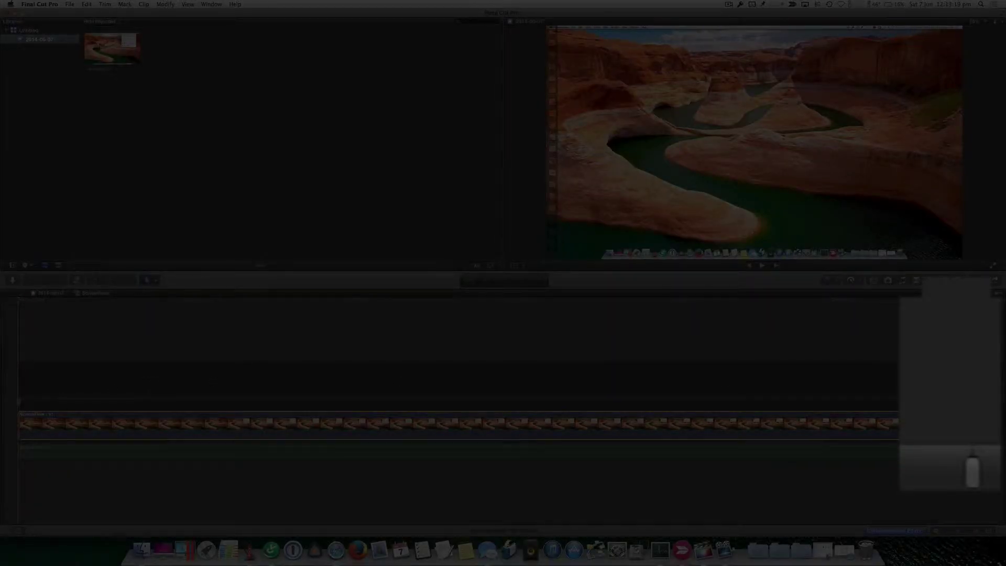
double_click(978, 471)
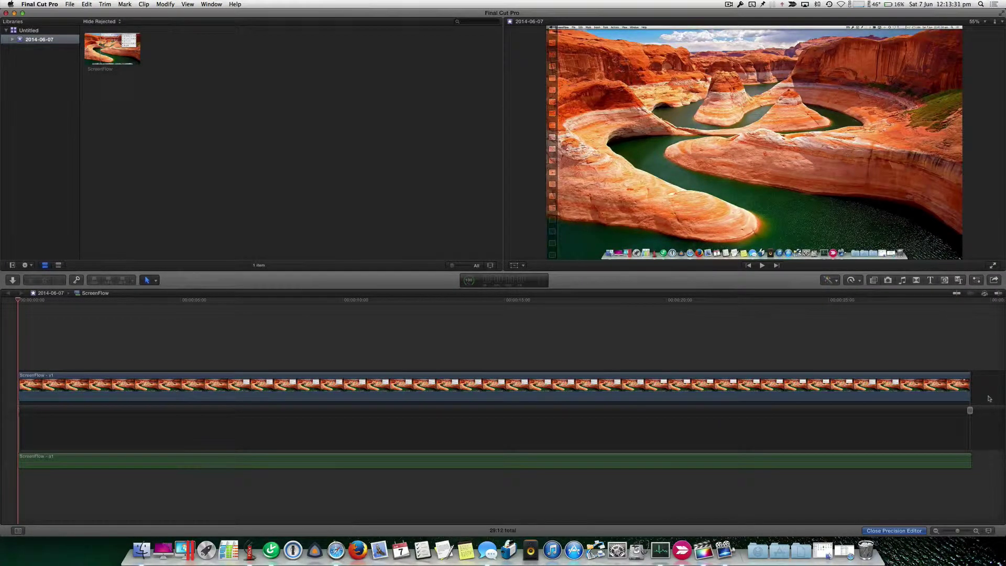
Step: Trim the end of the video clip by one second (-01:00) and close the Precision Editor
left_click(973, 378)
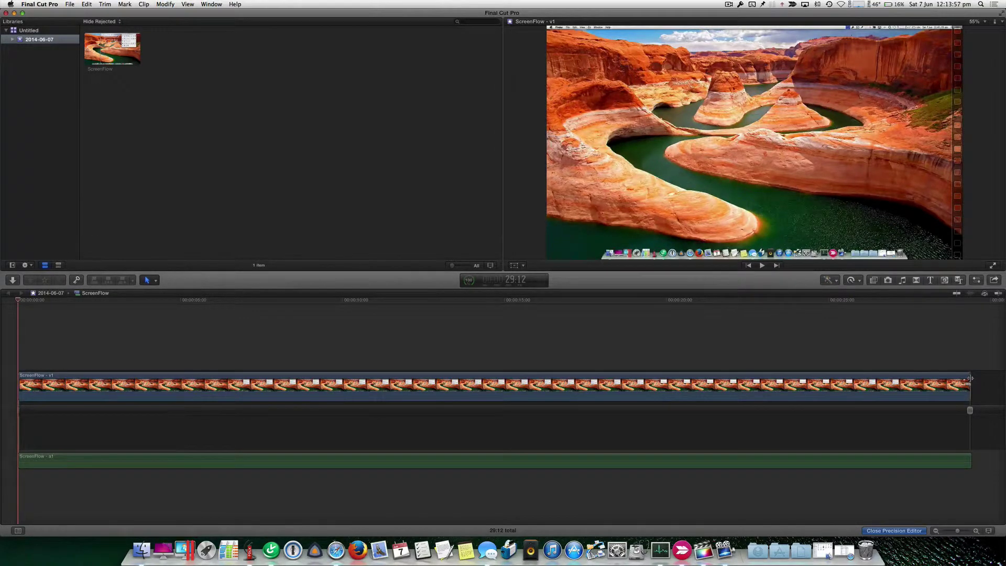
left_click(971, 378)
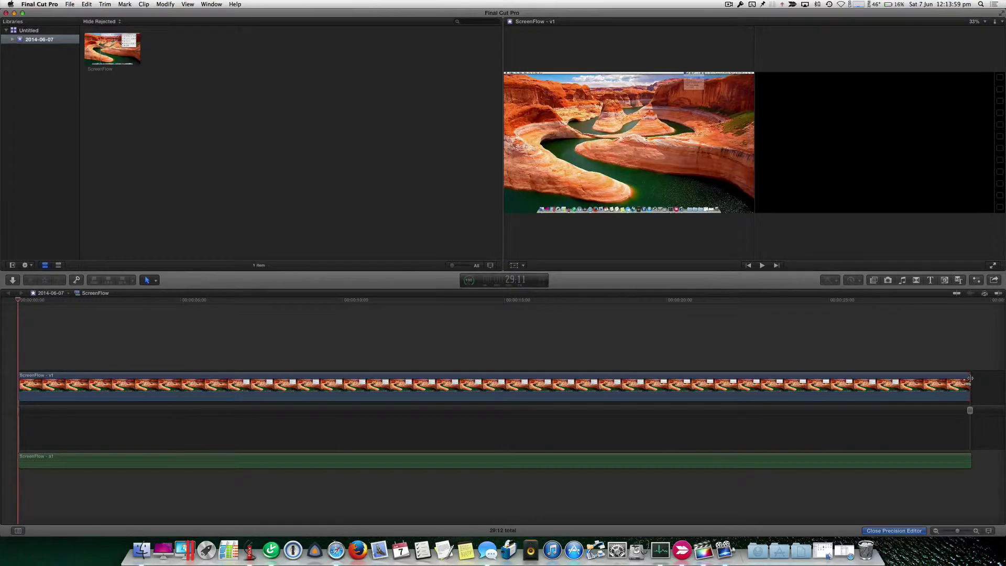
left_click_drag(971, 378, 973, 379)
mouse_move(973, 378)
left_mouse_down()
mouse_move(948, 378)
mouse_move(979, 384)
left_mouse_up()
left_click_drag(969, 379, 957, 380)
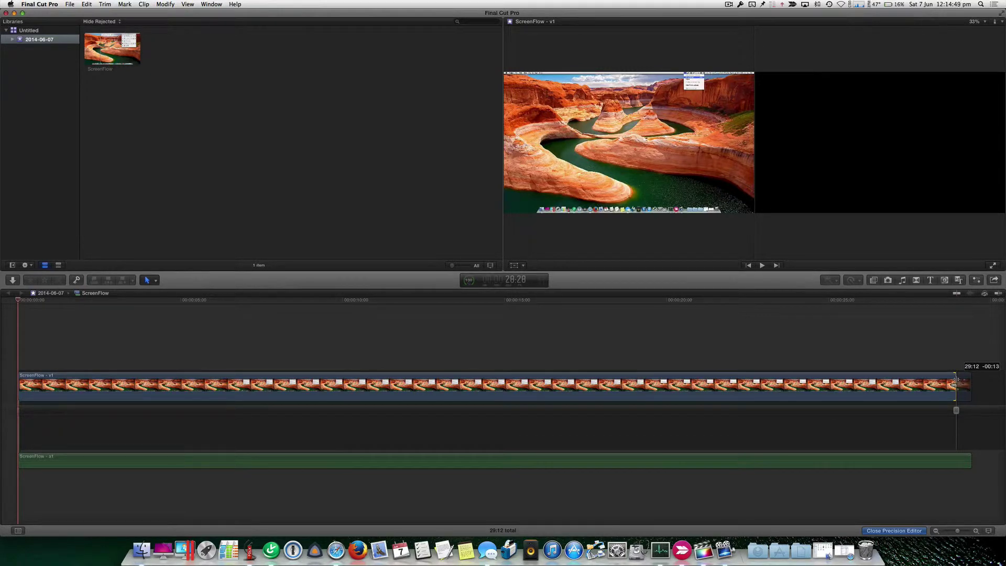
left_click_drag(957, 379, 943, 379)
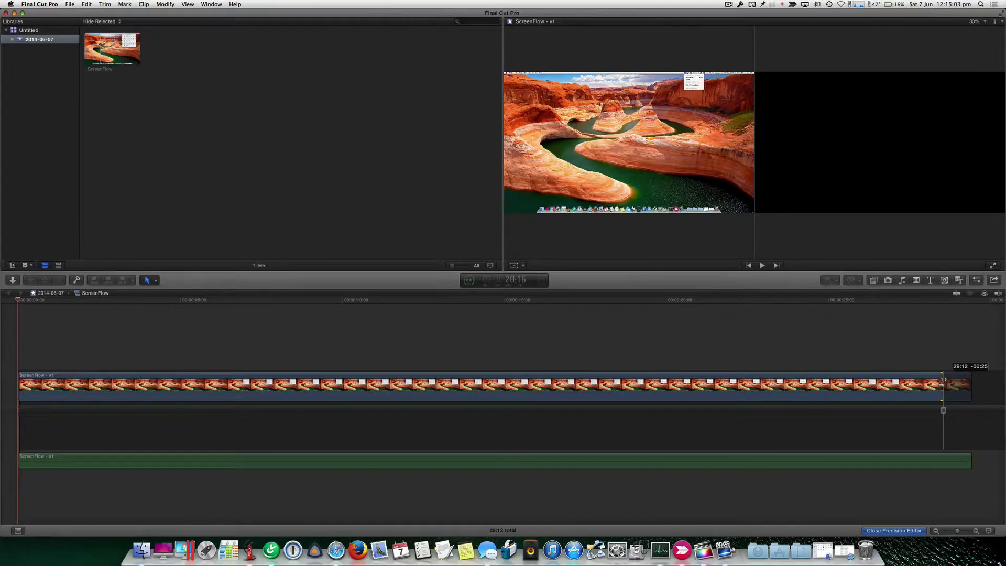
left_click_drag(944, 380, 936, 381)
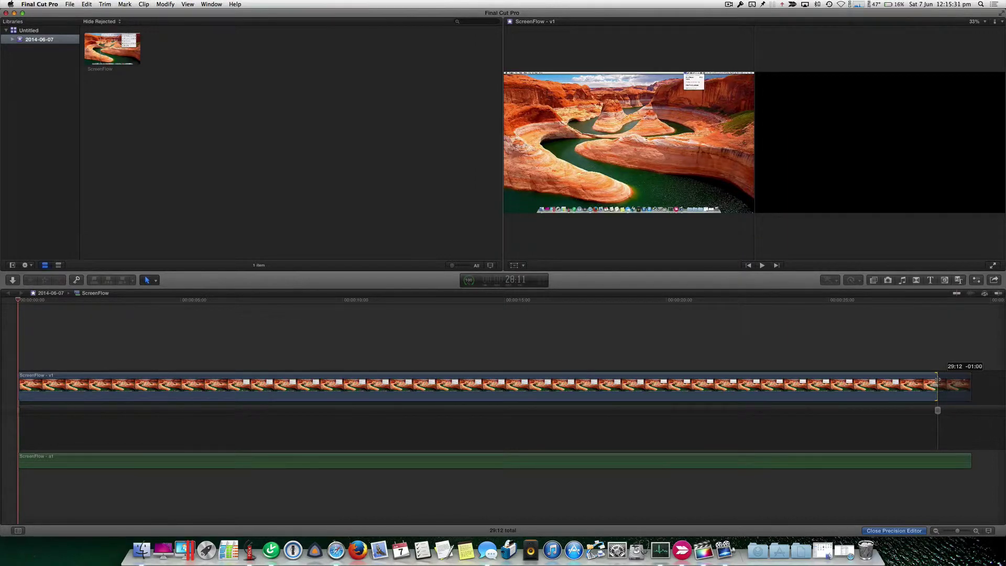
left_click_drag(936, 384, 937, 383)
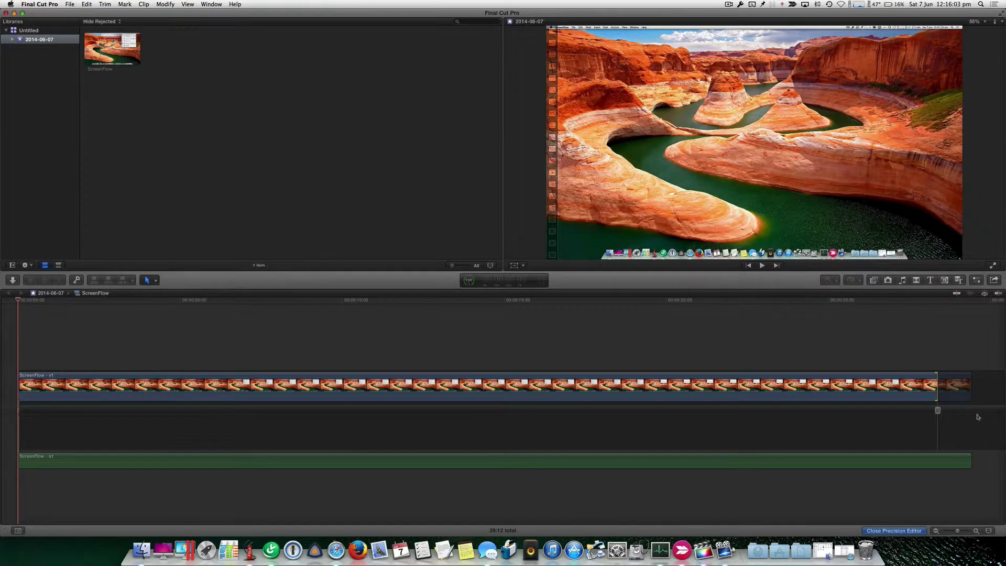
double_click(938, 412)
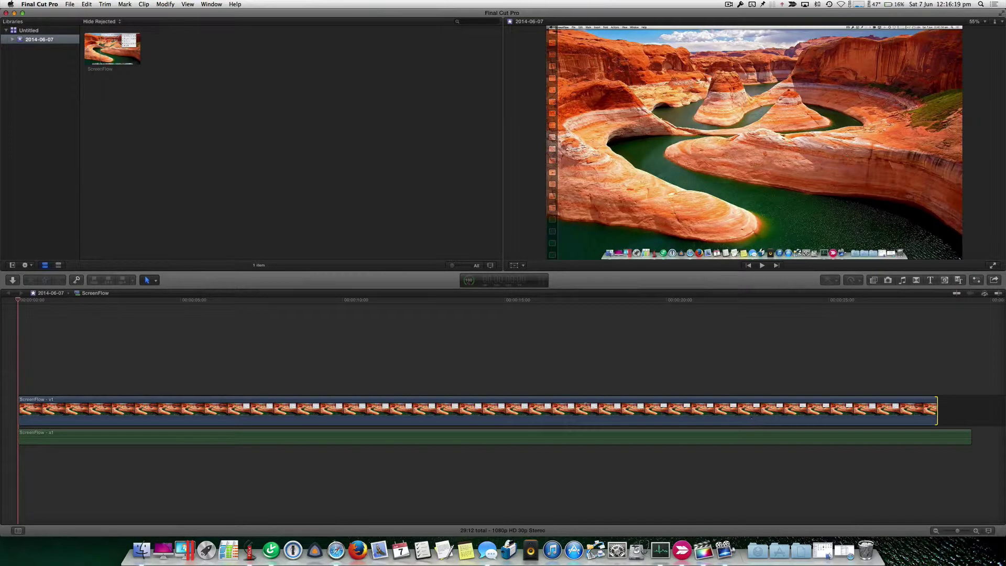
Step: Select the ScreenFlow video clip in the timeline and show it in the Precision Editor at its start edit point
left_click(106, 402)
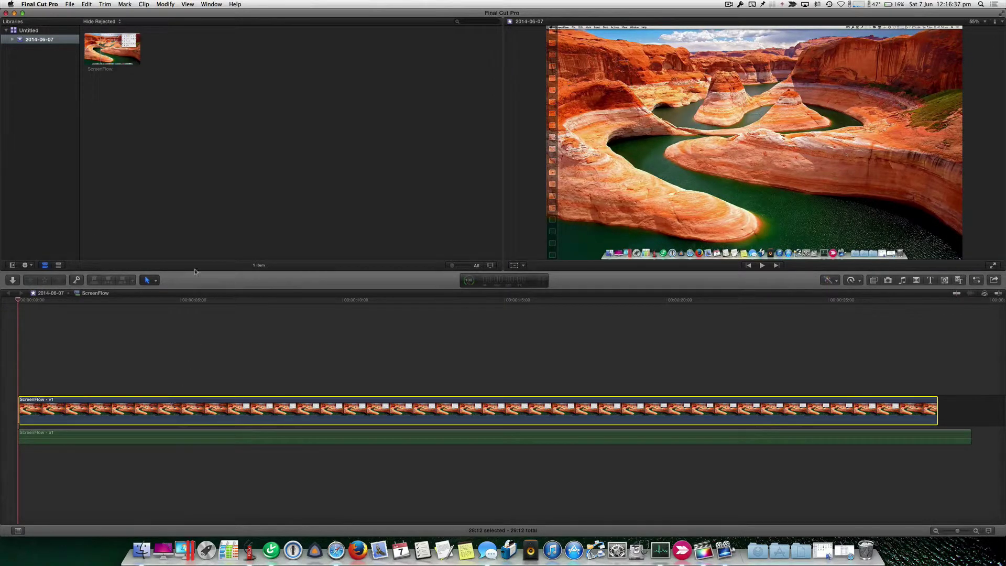
left_click(144, 5)
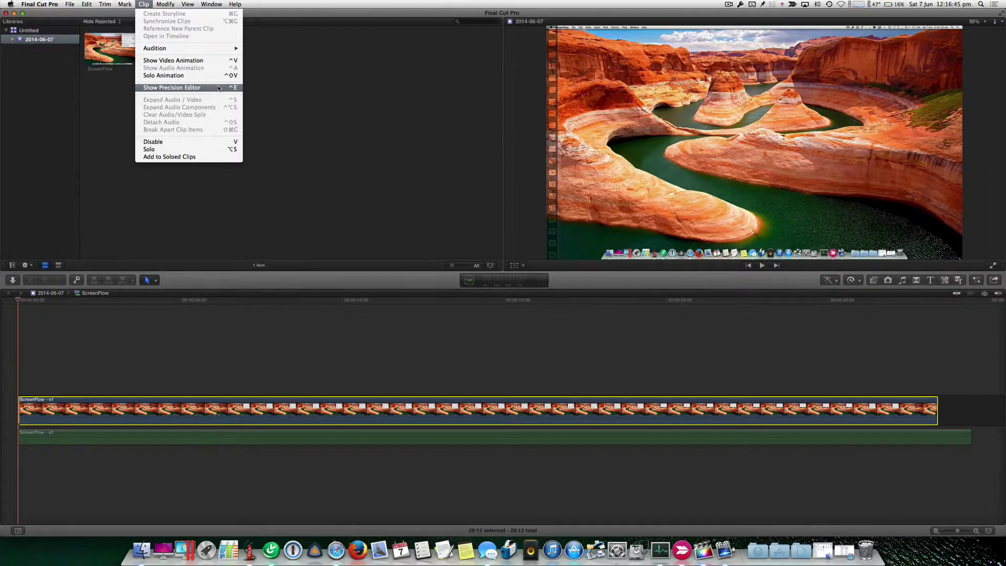
left_click(172, 88)
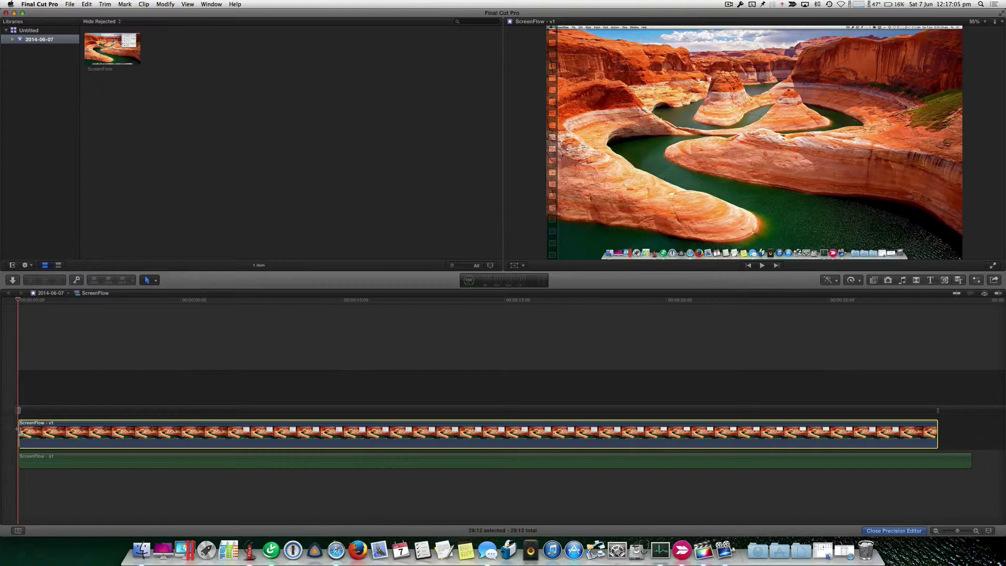
Step: Trim the start of the video clip by one second (+01:00) and close the Precision Editor
left_click_drag(18, 430, 17, 429)
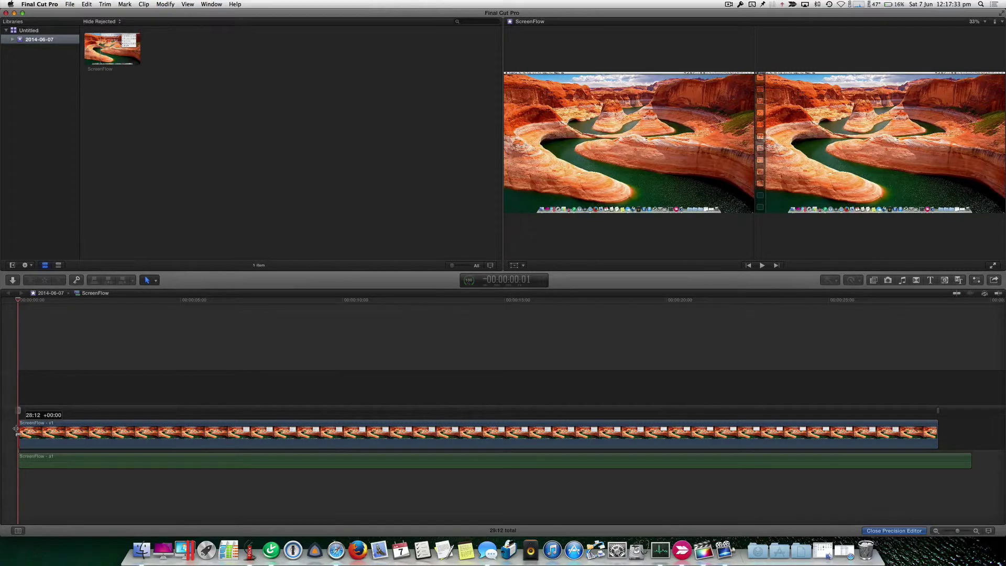
left_click_drag(16, 429, 52, 430)
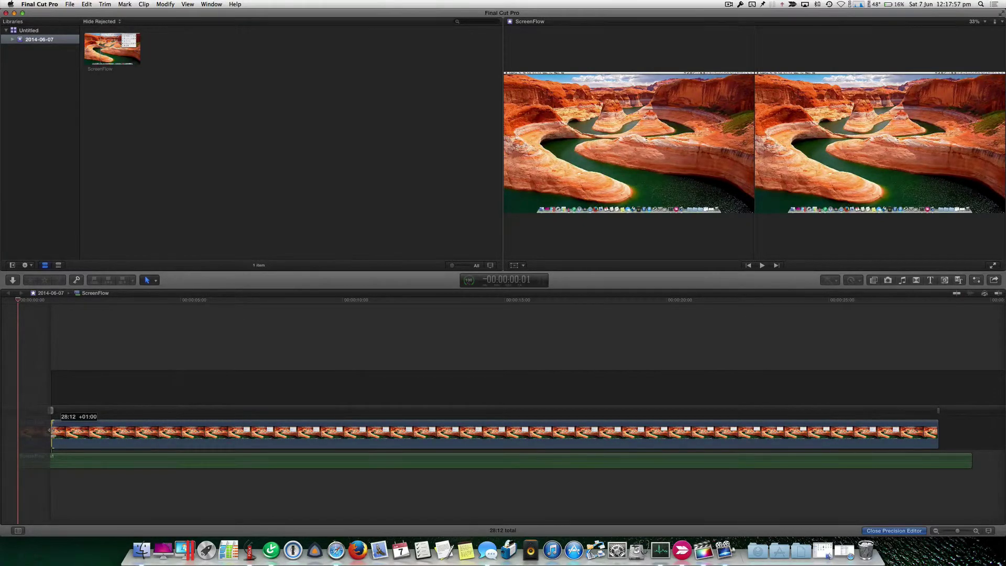
left_click_drag(50, 431, 50, 432)
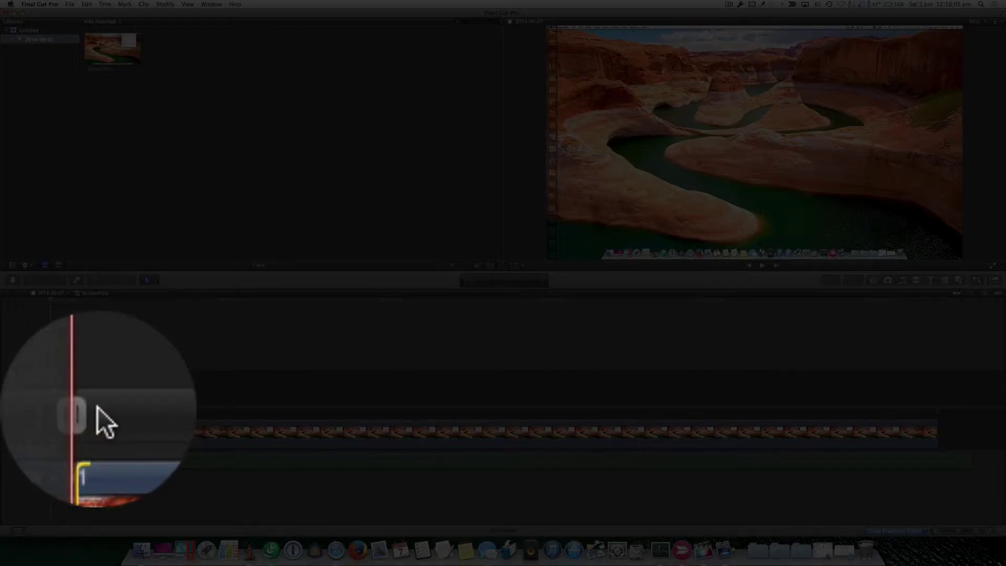
left_click(98, 407)
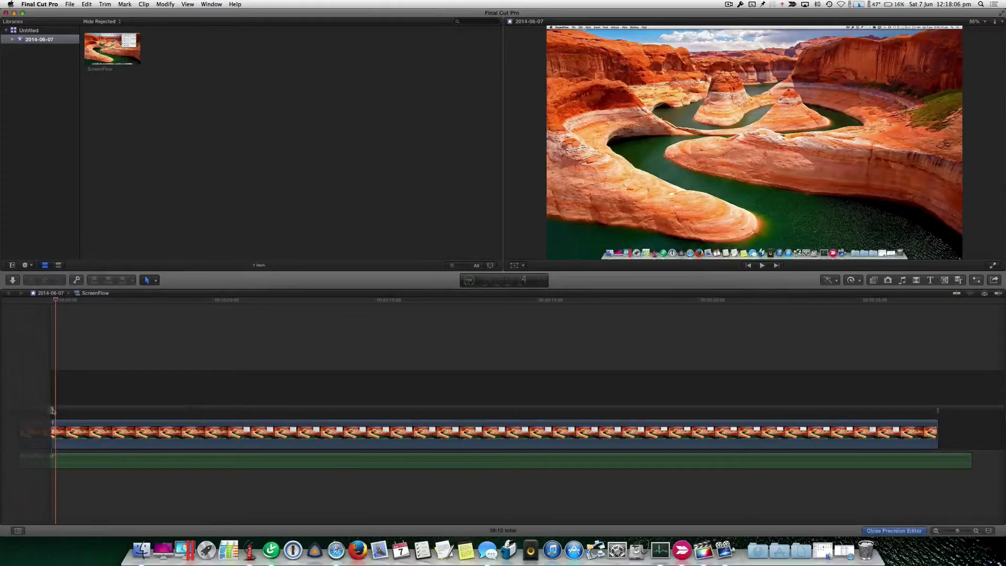
double_click(53, 410)
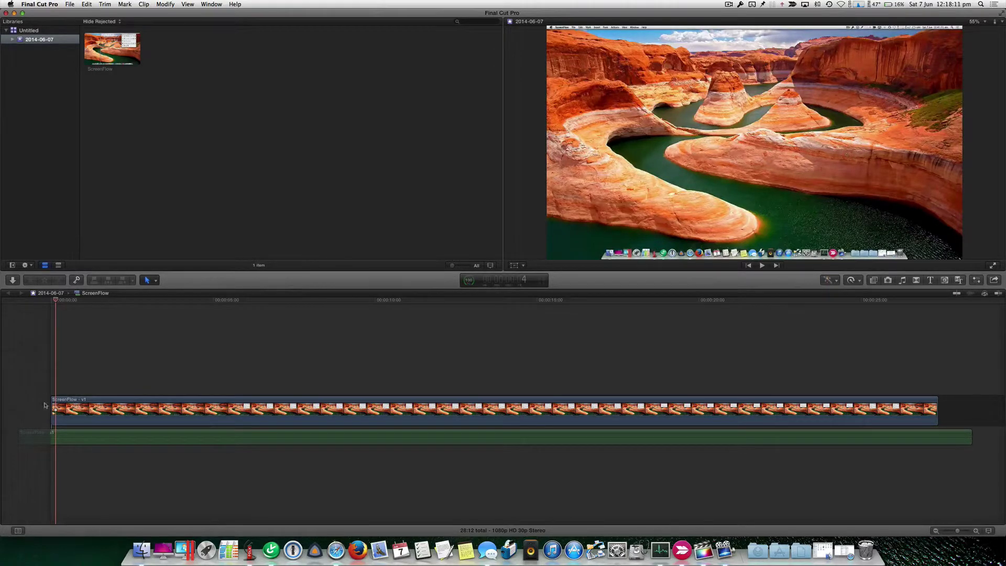
Step: Check the trimmed video clip's duration at its start edge in the timeline
left_click(124, 402)
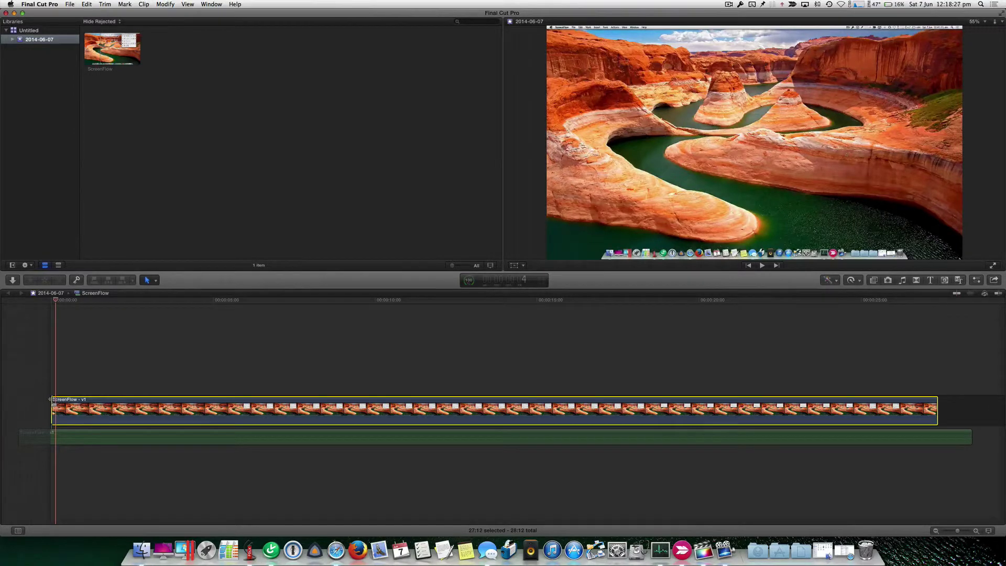
left_click_drag(51, 400, 51, 400)
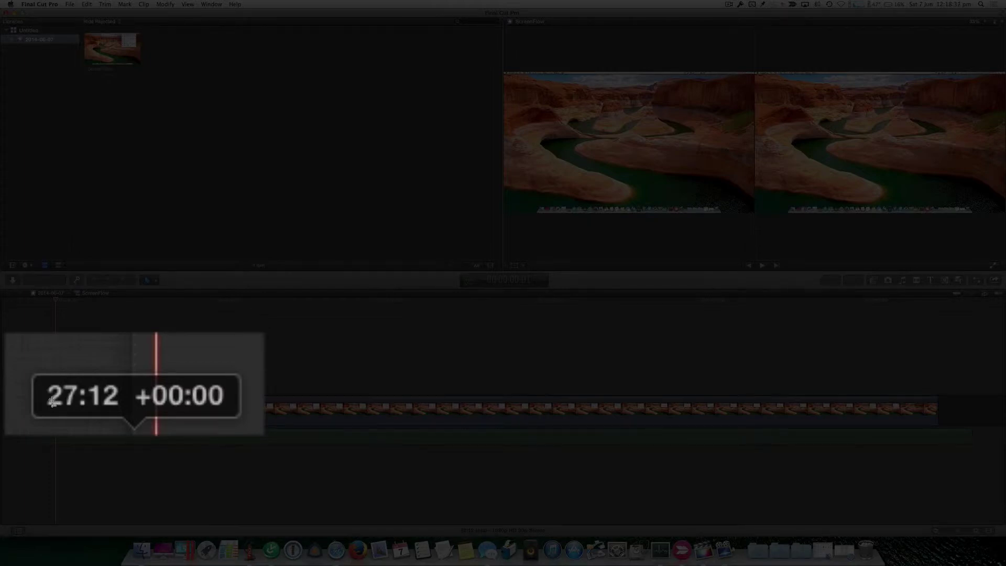
left_click_drag(51, 399, 51, 400)
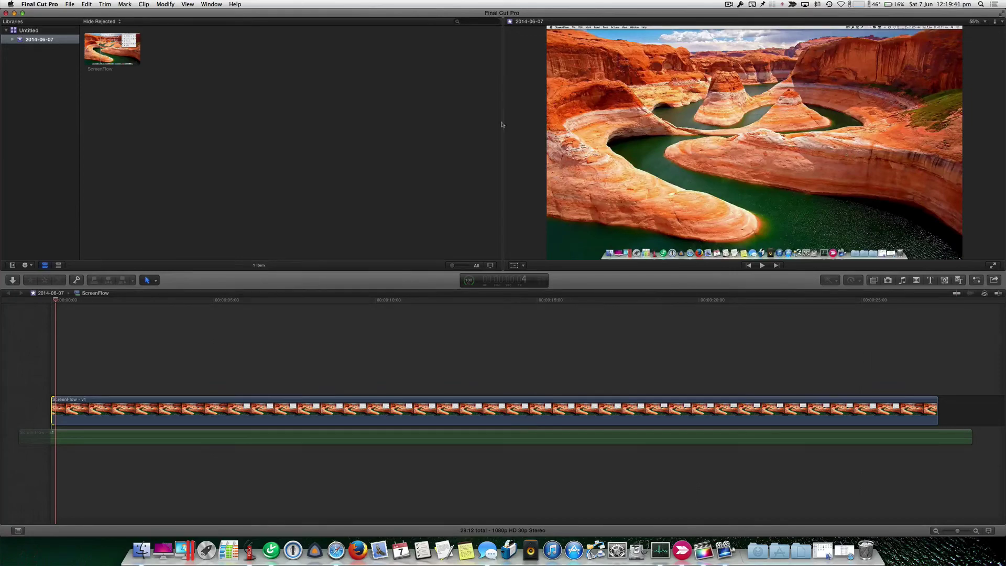
left_click(729, 5)
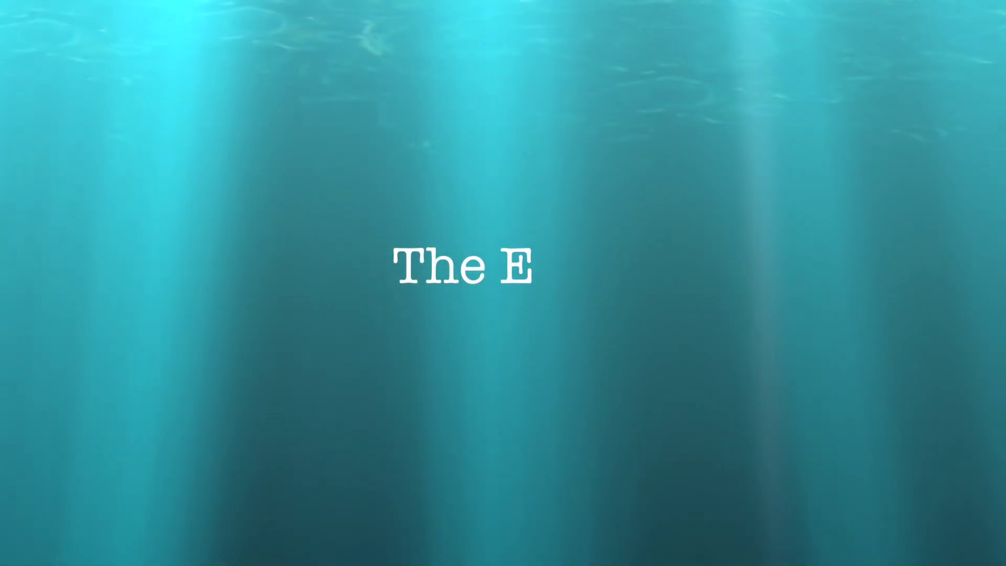